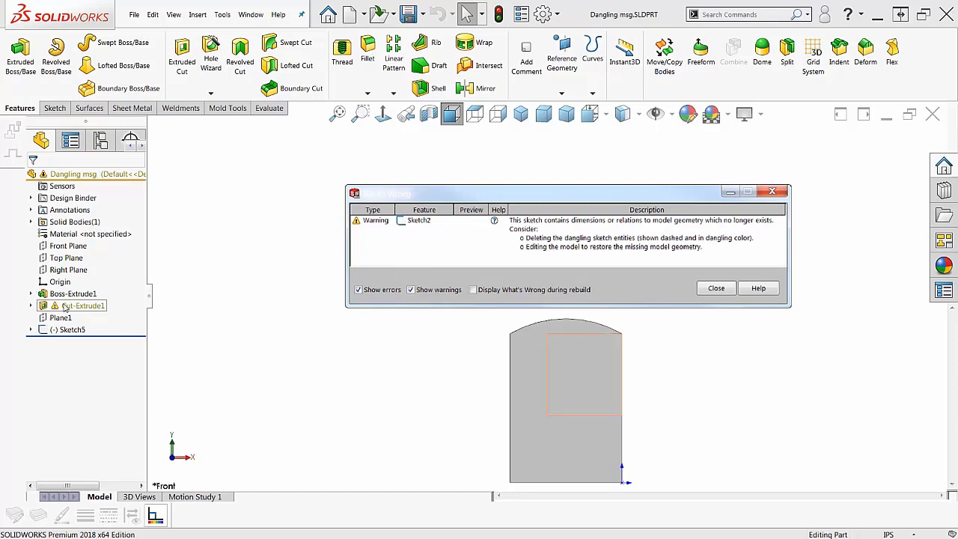
Switch the active document to Dangling live.SLDPRT.
{"action": "mouse_move", "coordinate": [56, 311]}
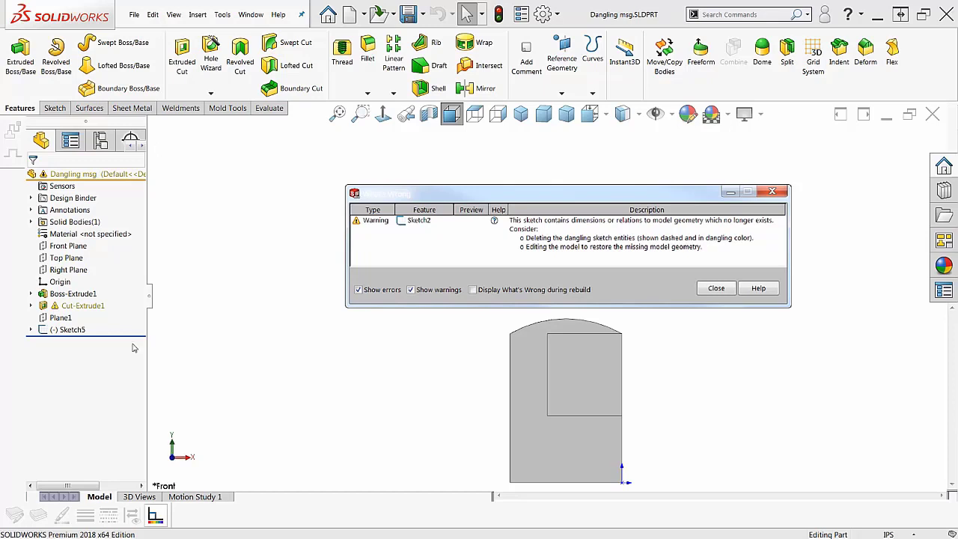
{"action": "left_click", "coordinate": [251, 15]}
{"action": "left_click", "coordinate": [274, 155]}
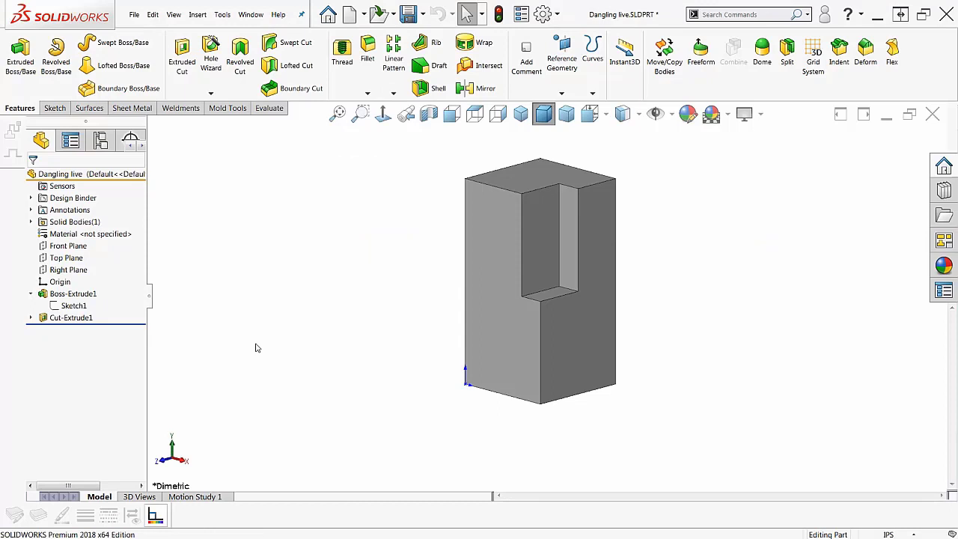
Edit Cut-Extrude1's sketch, check the top line's Collinear1 relation, then exit to rebuild.
{"action": "left_click", "coordinate": [532, 216]}
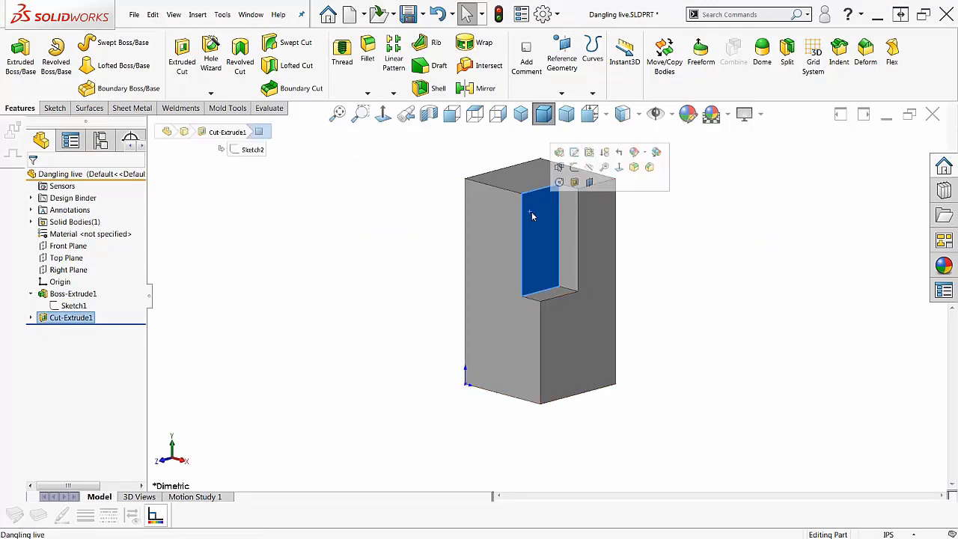
{"action": "left_click", "coordinate": [575, 153]}
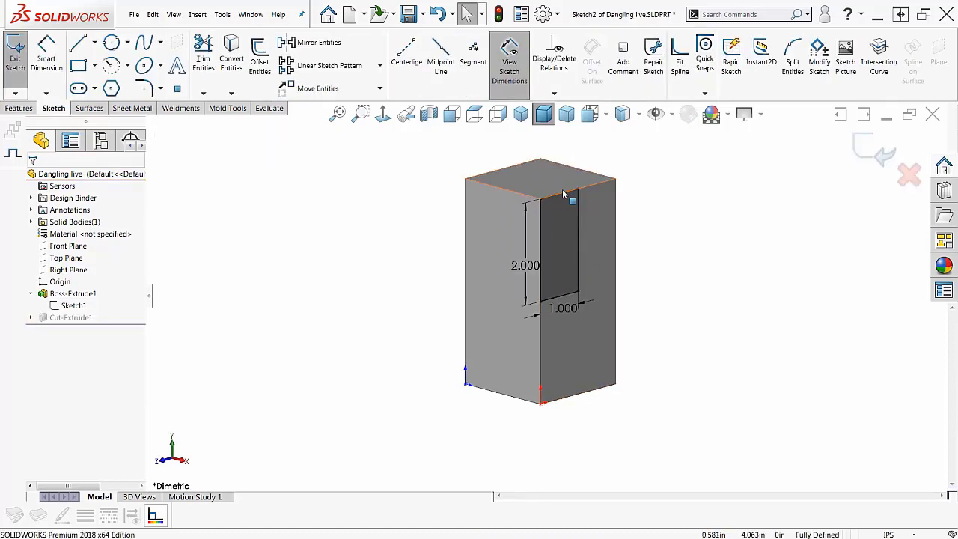
{"action": "left_click", "coordinate": [564, 195]}
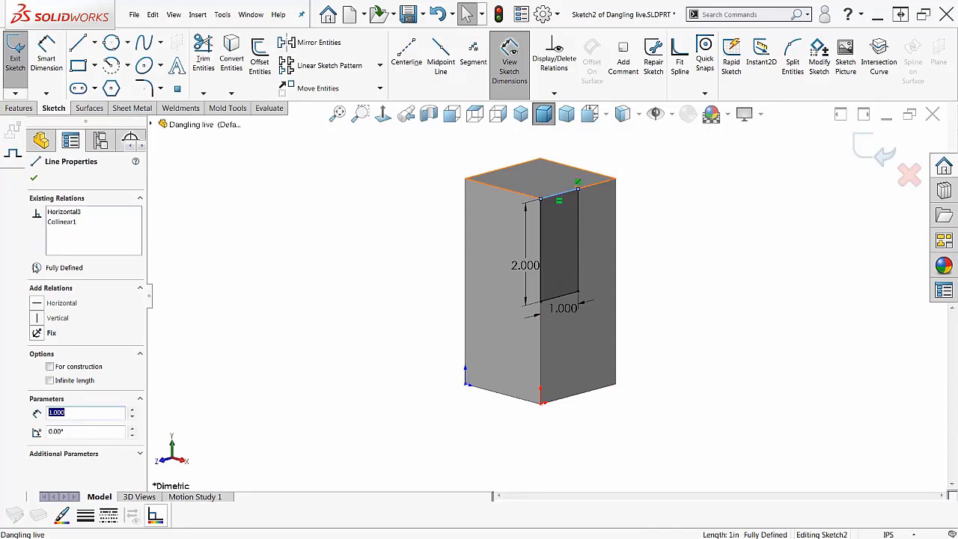
{"action": "left_click", "coordinate": [73, 225]}
{"action": "key", "text": "Escape"}
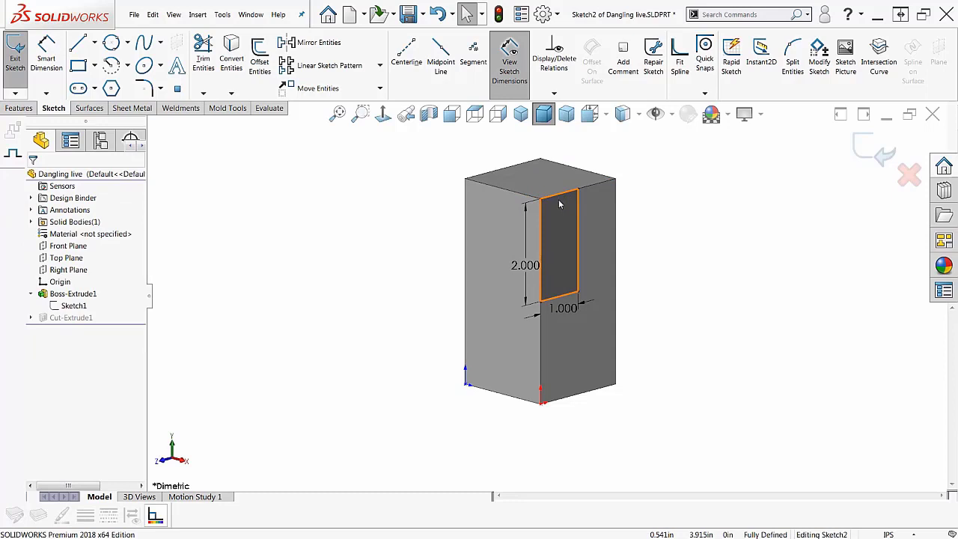
{"action": "key", "text": "ctrl+b"}
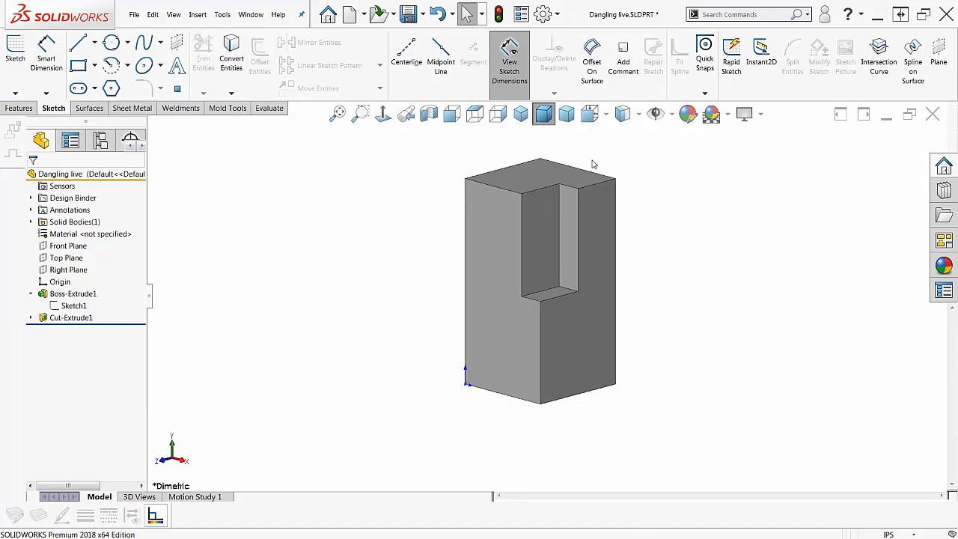
In Sketch1, make the arc profile geometry and the flat top line construction, then rebuild.
{"action": "left_click", "coordinate": [484, 259]}
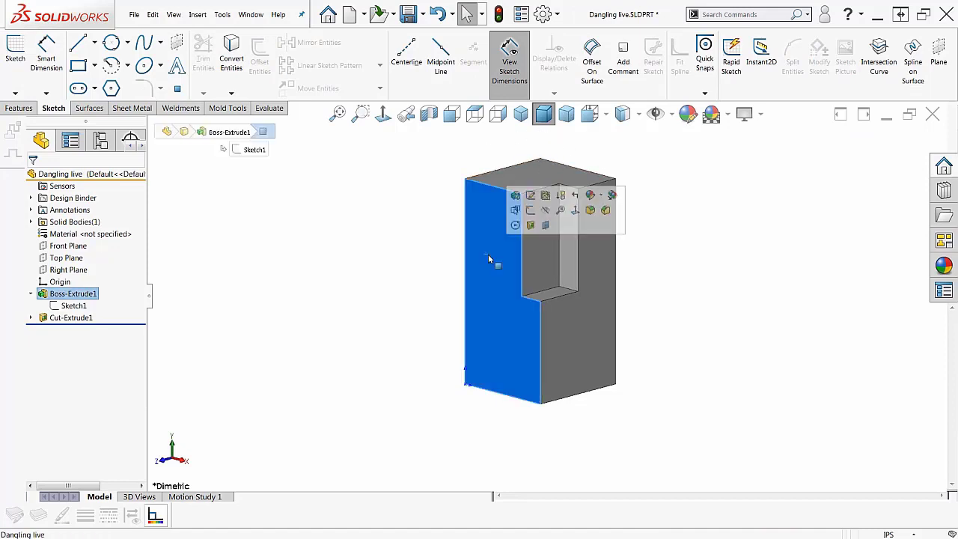
{"action": "left_click", "coordinate": [530, 196]}
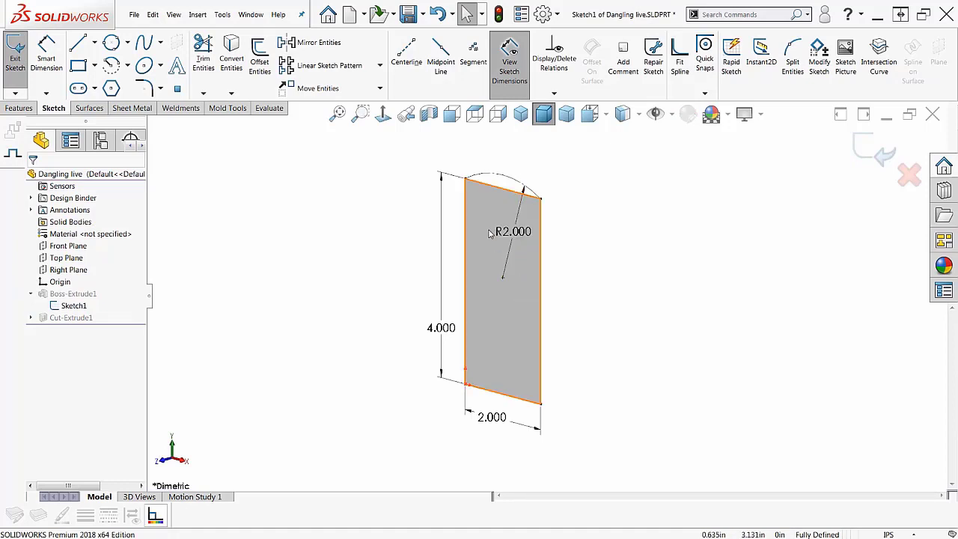
{"action": "left_click", "coordinate": [509, 174]}
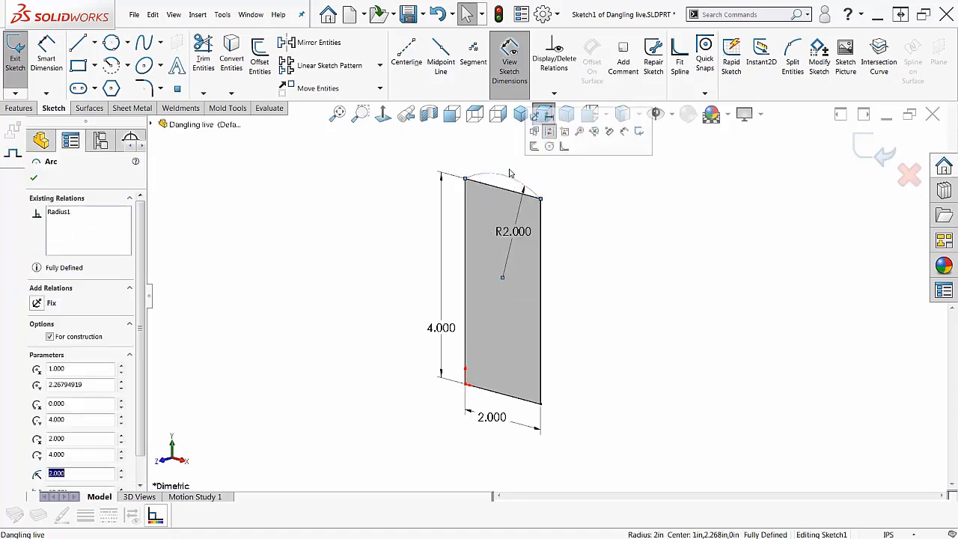
{"action": "left_click", "coordinate": [550, 130]}
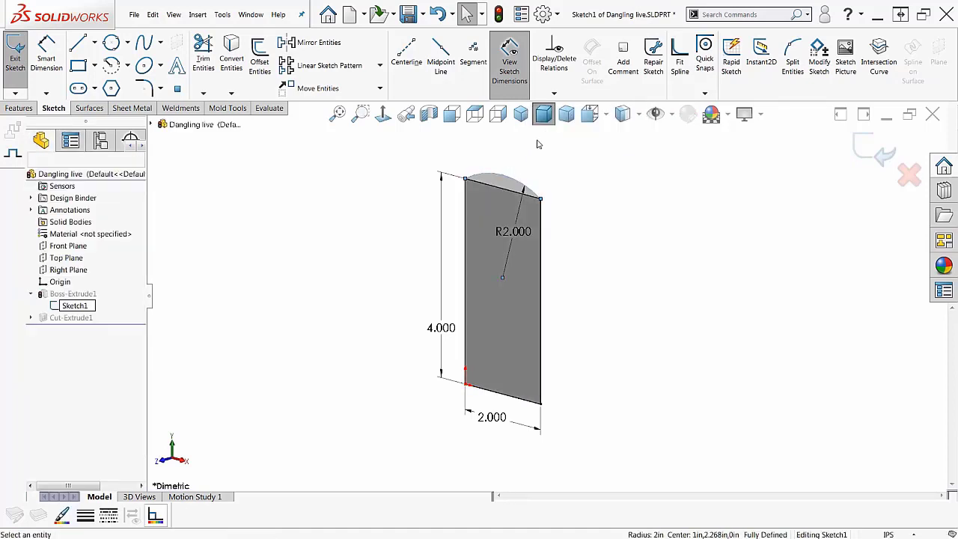
{"action": "left_click", "coordinate": [506, 194]}
{"action": "left_click", "coordinate": [551, 148]}
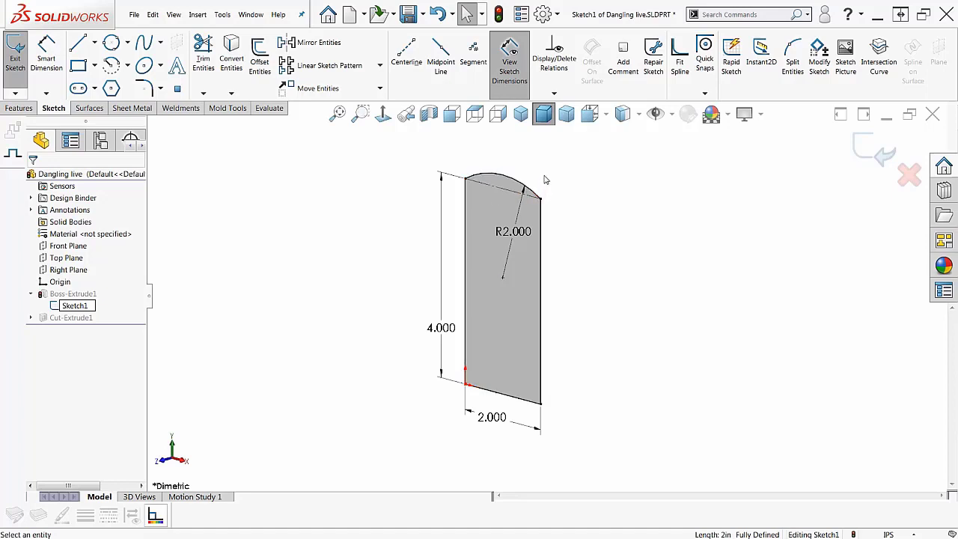
{"action": "left_click", "coordinate": [866, 148]}
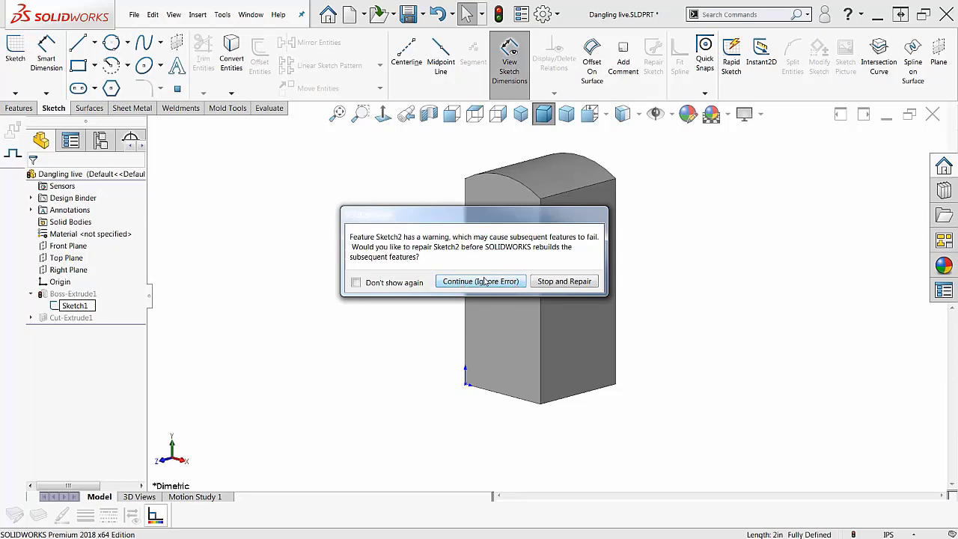
Continue past the Sketch2 warning, review Cut-Extrude1's What's Wrong report, and close it.
{"action": "left_click", "coordinate": [482, 281]}
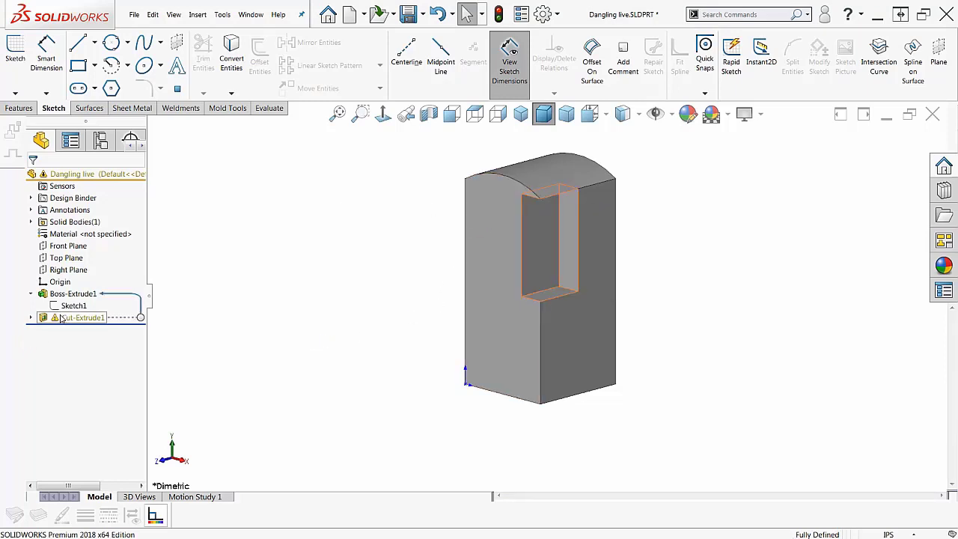
{"action": "right_click", "coordinate": [62, 319]}
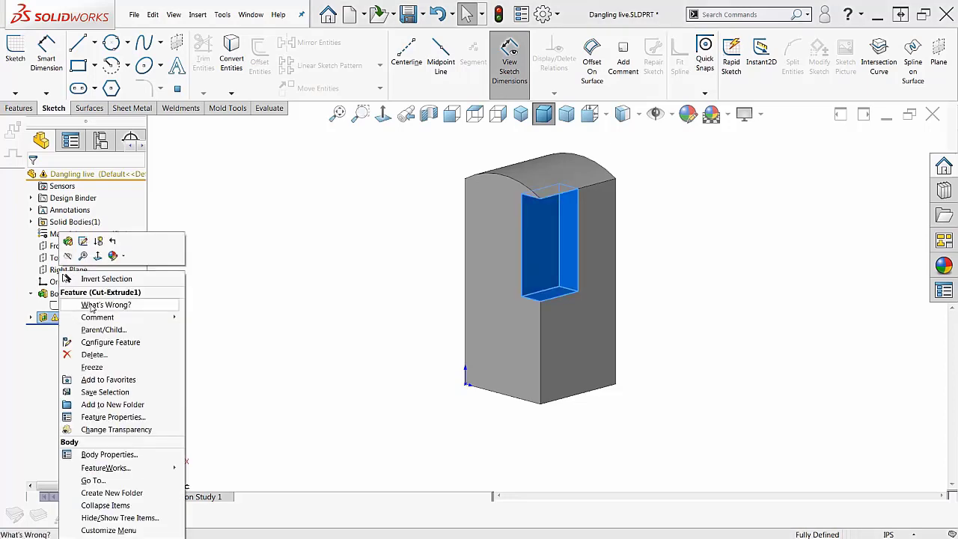
{"action": "key", "text": "Escape"}
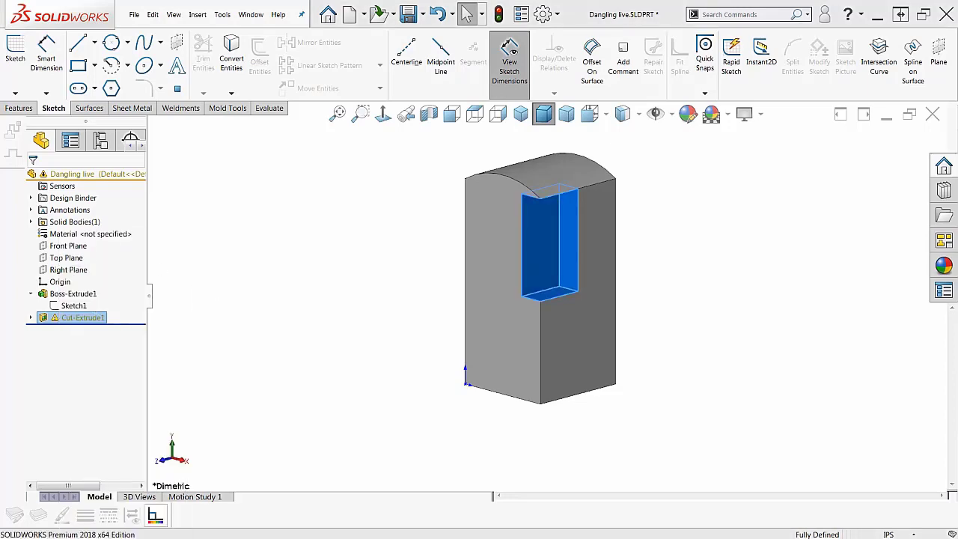
{"action": "left_click_drag", "start_coordinate": [323, 67], "coordinate": [285, 50]}
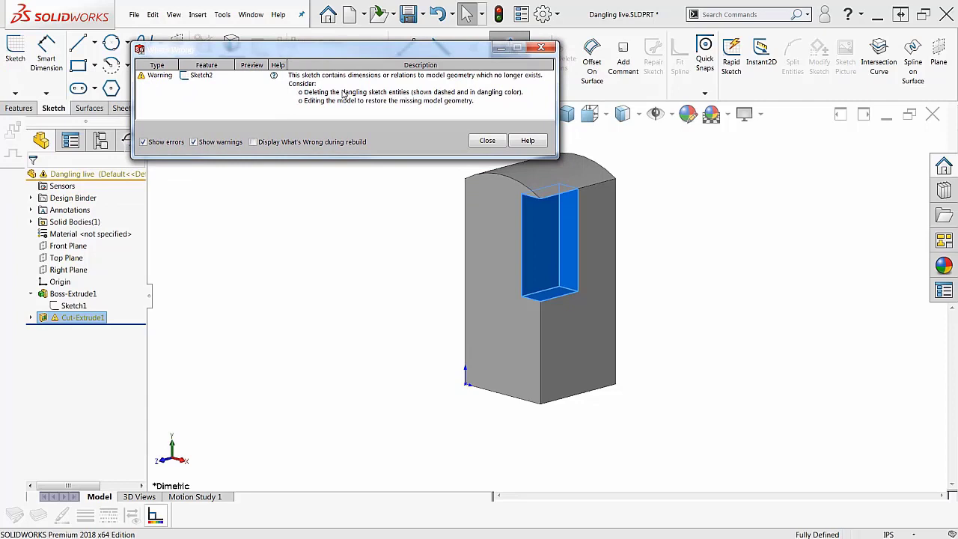
{"action": "left_click", "coordinate": [484, 140]}
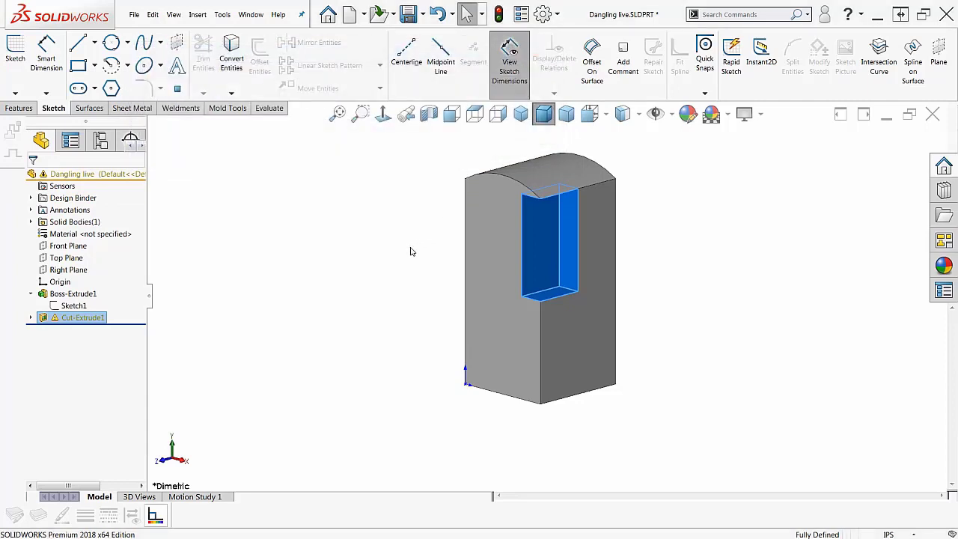
Edit Sketch2 and work on the top line's dangling Collinear1 relation, undoing a stray line move.
{"action": "left_click", "coordinate": [551, 255]}
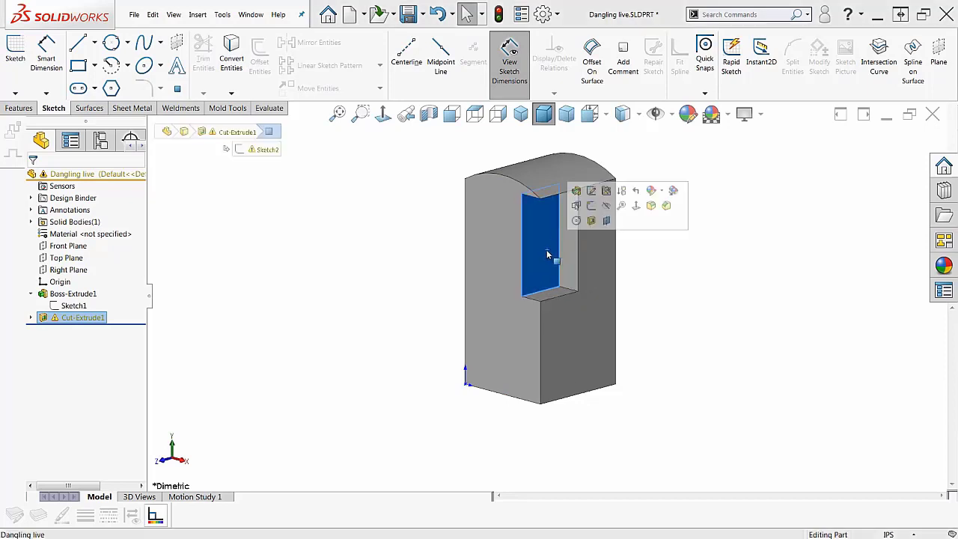
{"action": "left_click", "coordinate": [591, 191]}
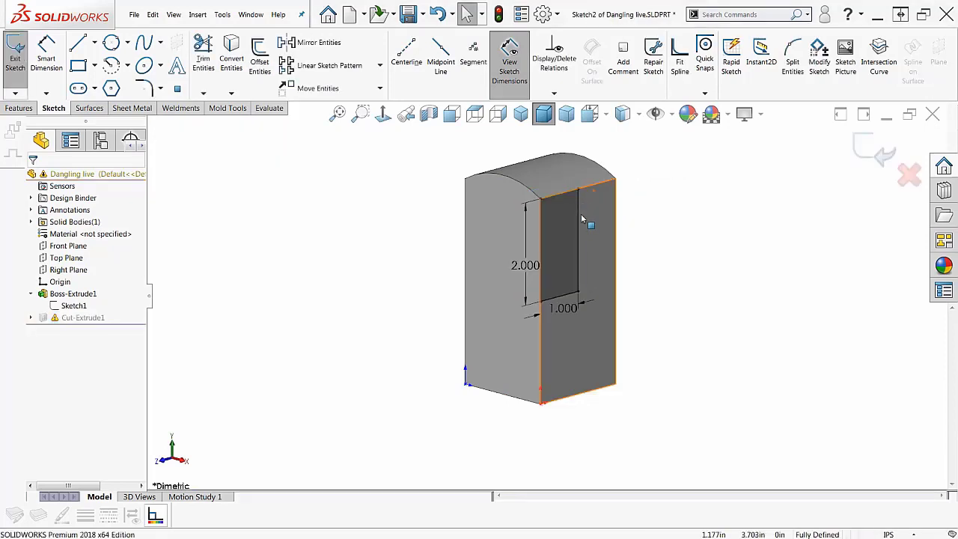
{"action": "left_click", "coordinate": [560, 199]}
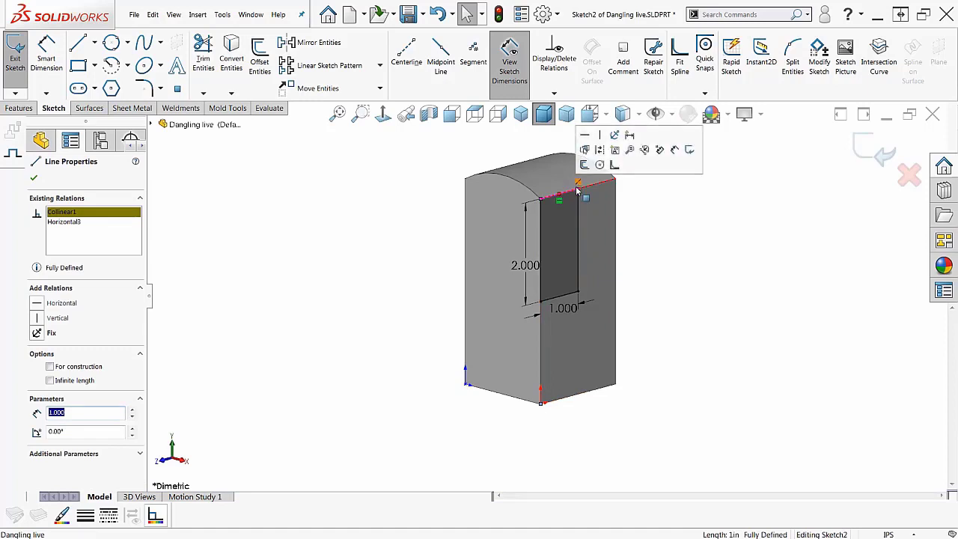
{"action": "mouse_move", "coordinate": [578, 183]}
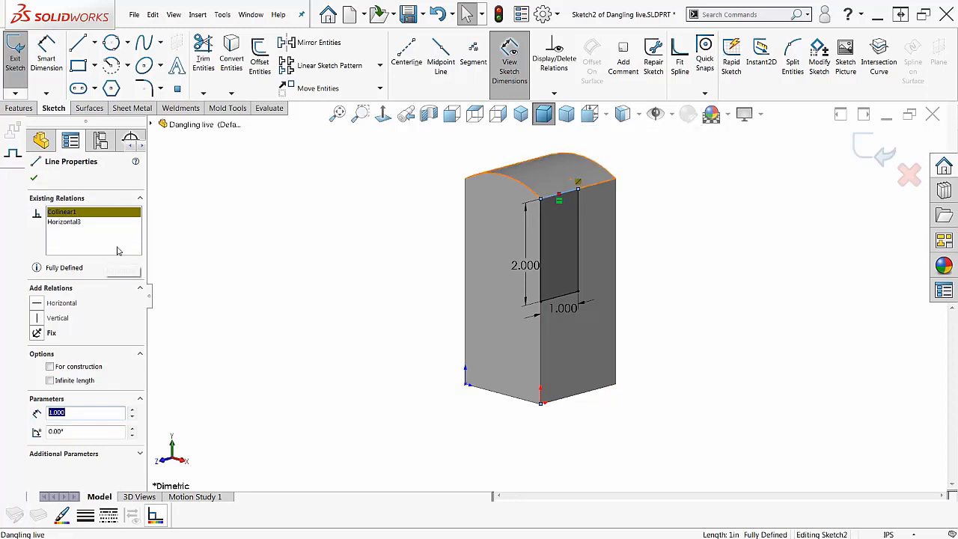
{"action": "left_click", "coordinate": [84, 214]}
{"action": "mouse_move", "coordinate": [560, 198]}
{"action": "left_mouse_down"}
{"action": "mouse_move", "coordinate": [599, 186]}
{"action": "mouse_move", "coordinate": [600, 196]}
{"action": "left_mouse_up"}
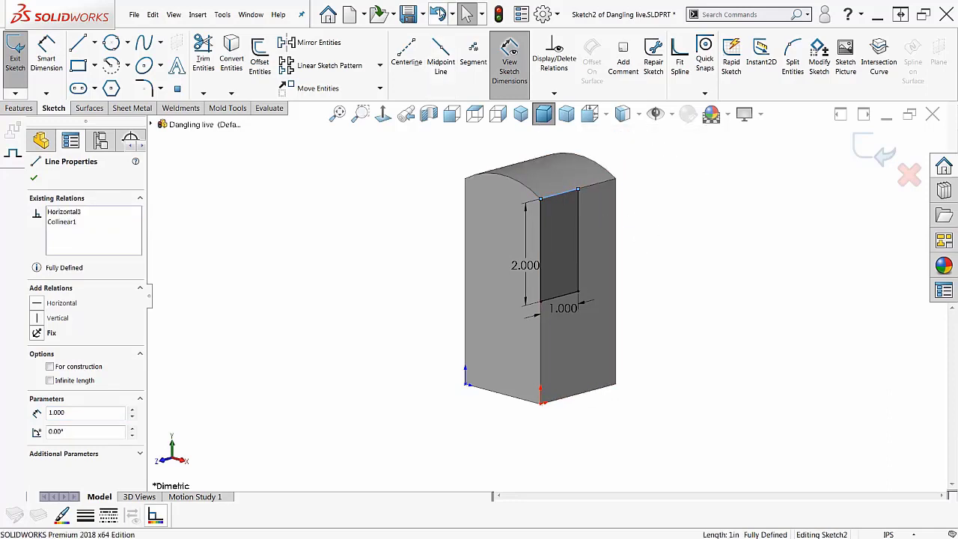
{"action": "left_click", "coordinate": [440, 13]}
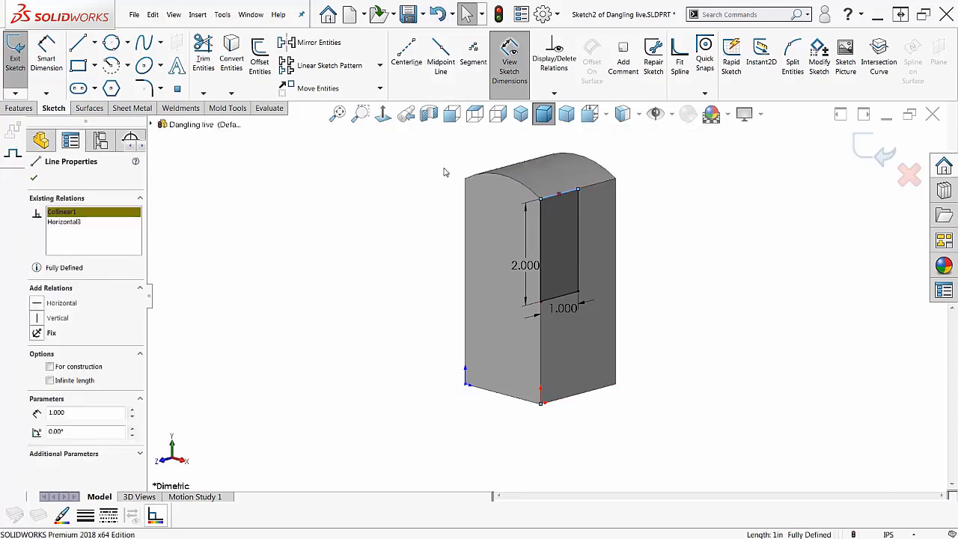
Reselect the top line and confirm Collinear1 is now attached to the block's arched edge.
{"action": "left_click", "coordinate": [594, 189]}
{"action": "left_click", "coordinate": [660, 202]}
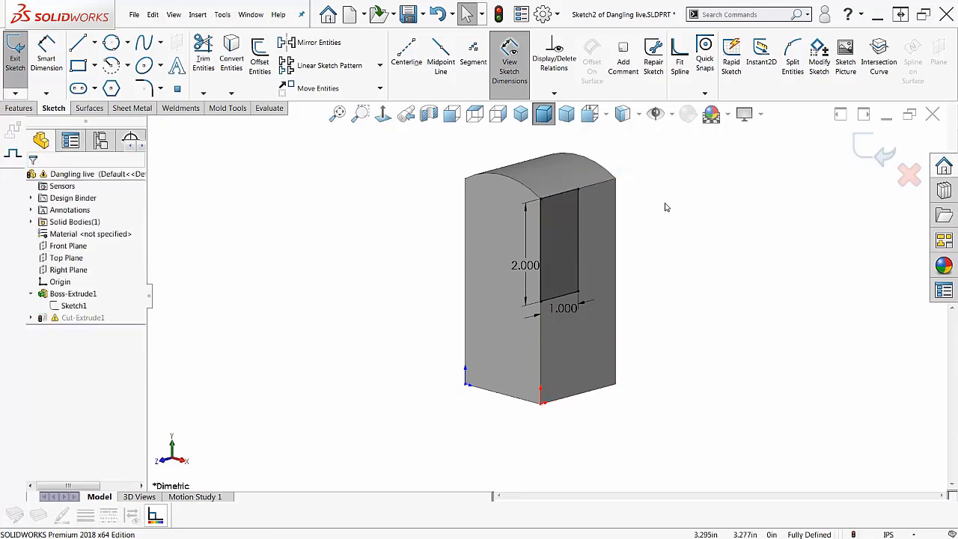
{"action": "left_click", "coordinate": [559, 197]}
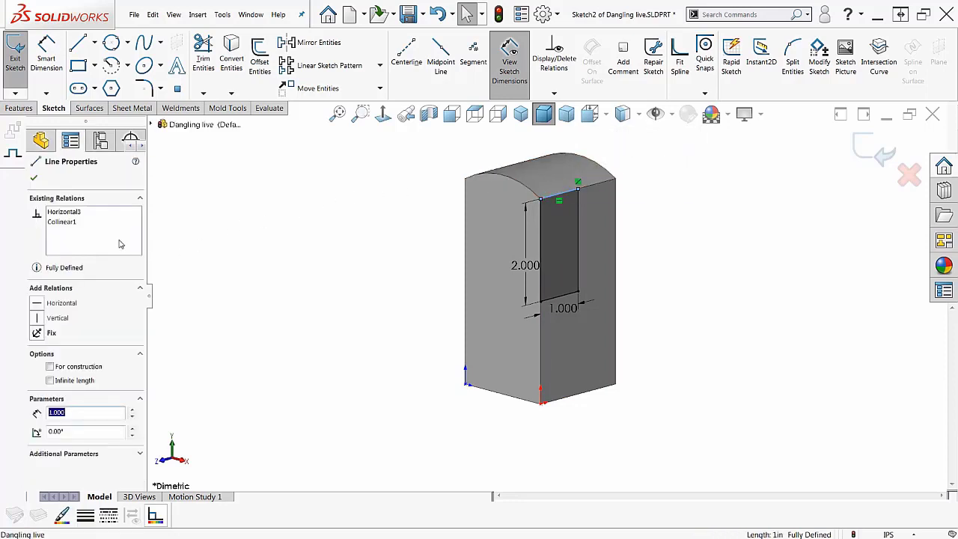
{"action": "left_click", "coordinate": [63, 223]}
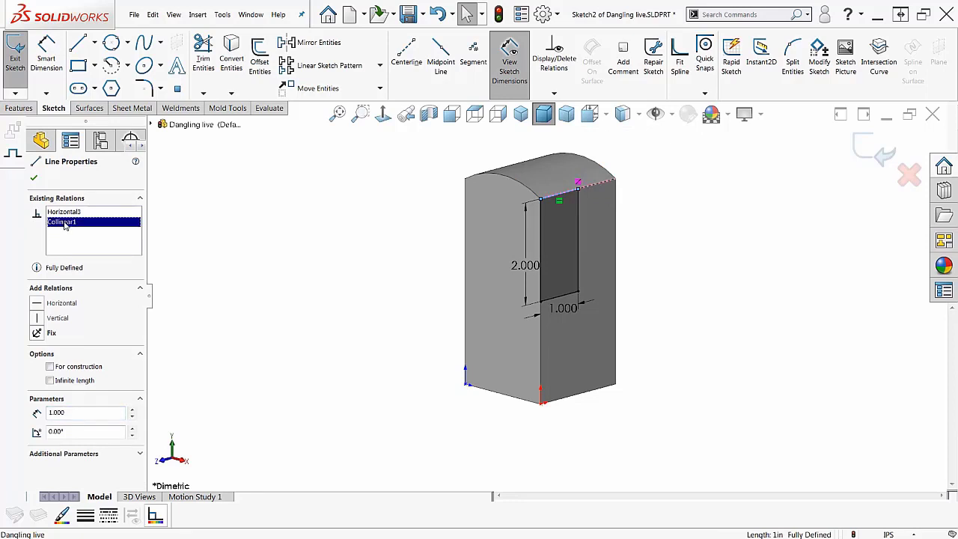
{"action": "left_click", "coordinate": [281, 241]}
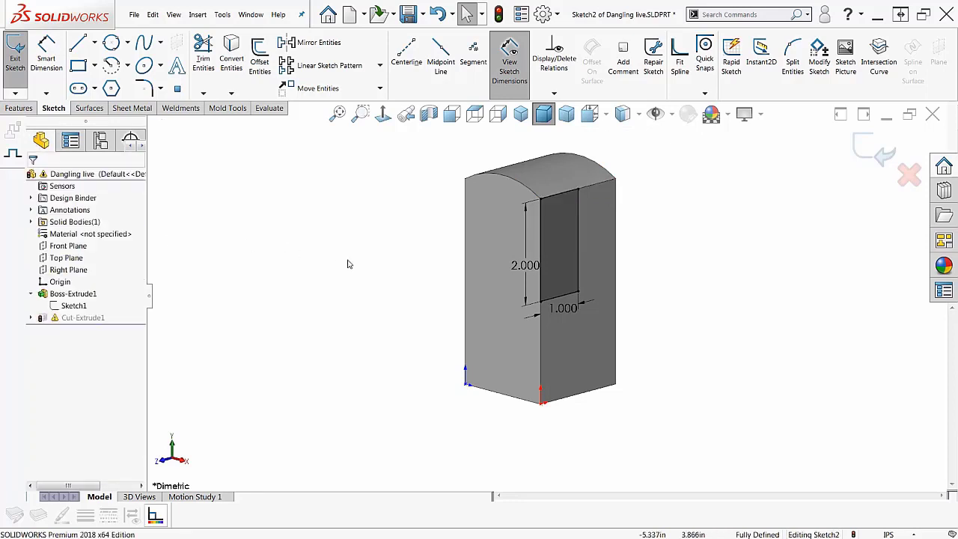
Exit Sketch2 to rebuild the cut, then open Sketch1 with its 4.000 × 2.000 R2.000 profile.
{"action": "left_click", "coordinate": [857, 148]}
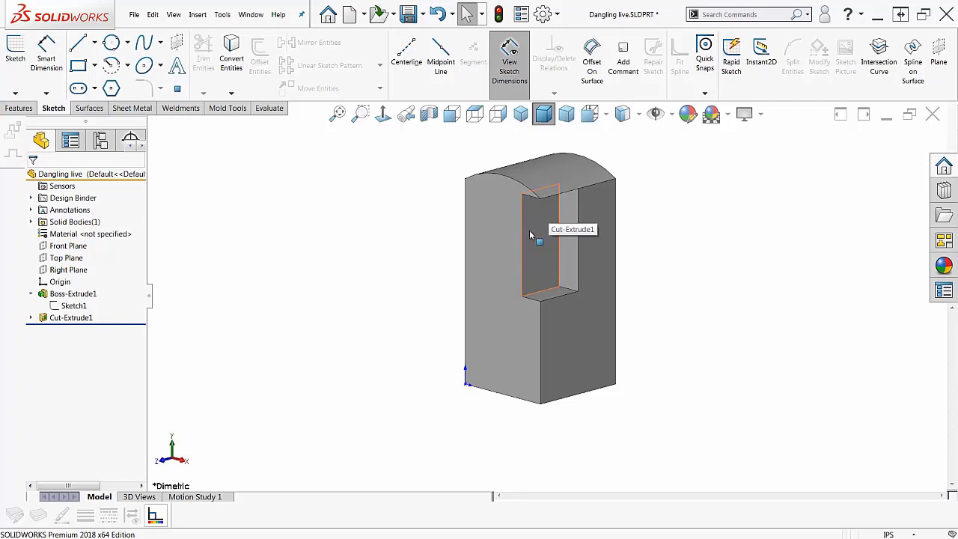
{"action": "left_click", "coordinate": [495, 201]}
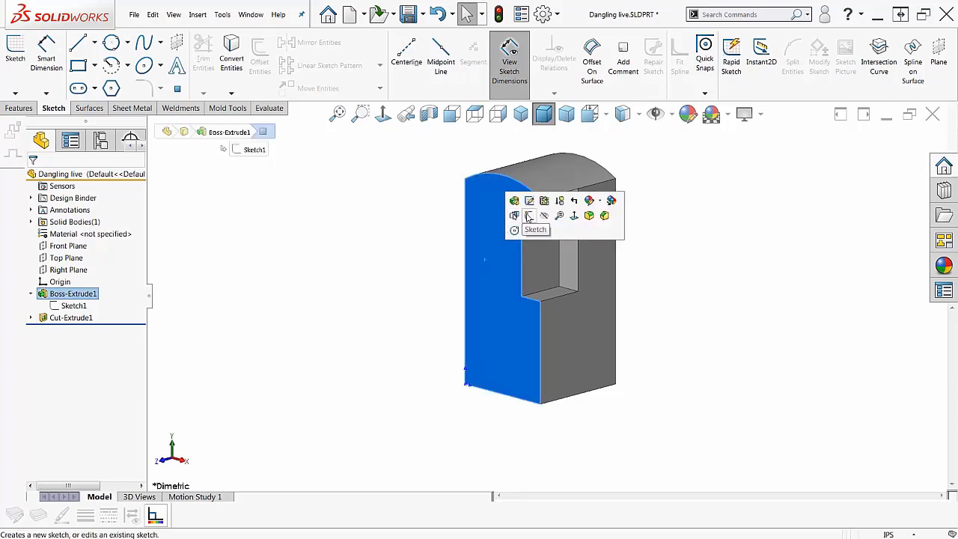
{"action": "left_click", "coordinate": [529, 217]}
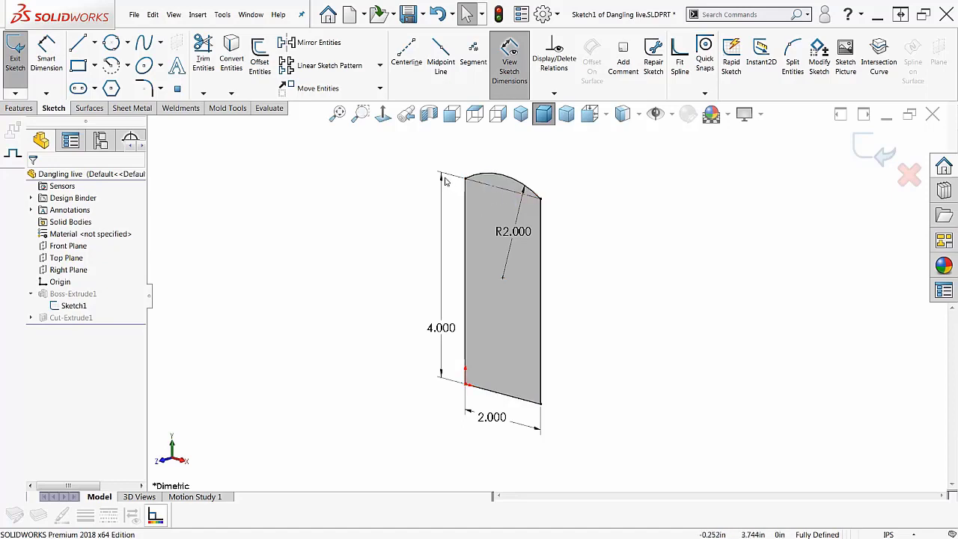
Exit Sketch1 so the arched block rebuilds with its slot and no warnings.
{"action": "left_click", "coordinate": [880, 151]}
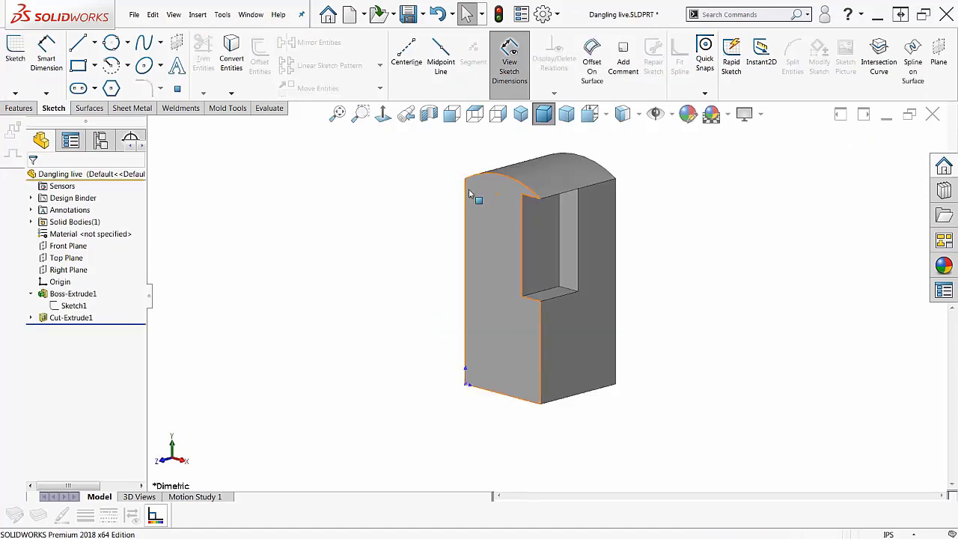